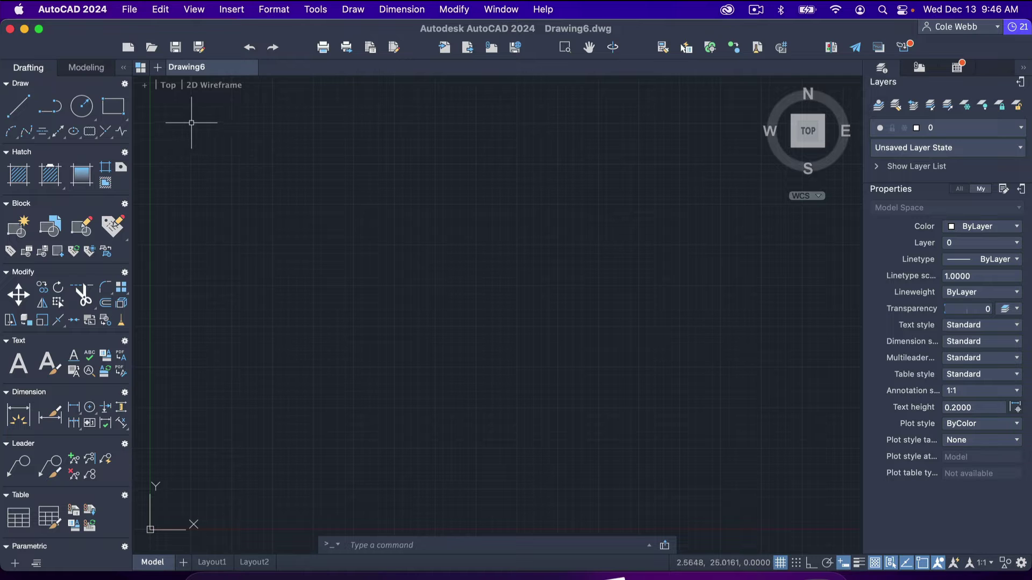
Sweep several selection windows and lassos across the empty canvas, selecting nothing
click(191, 124)
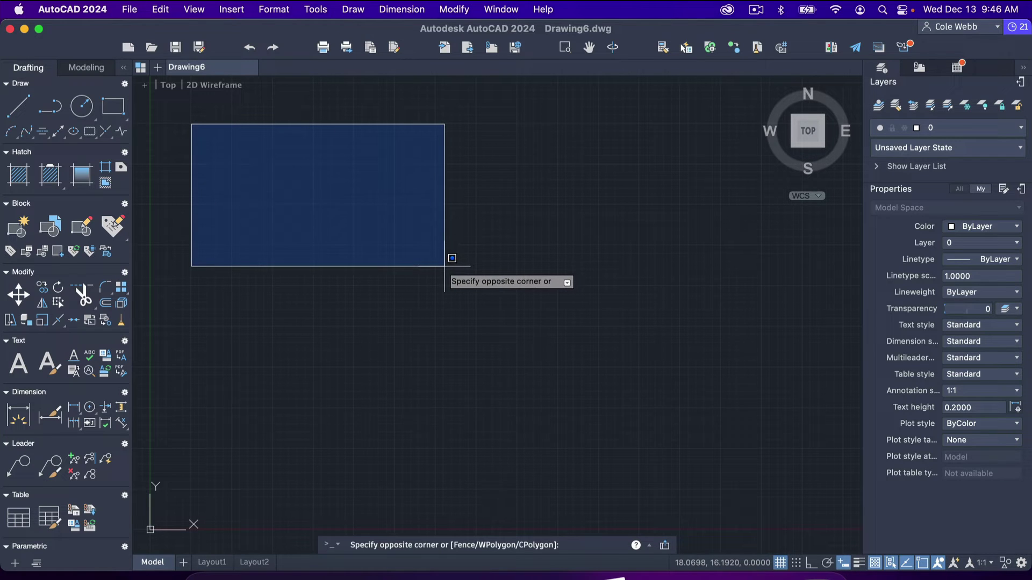
click(641, 288)
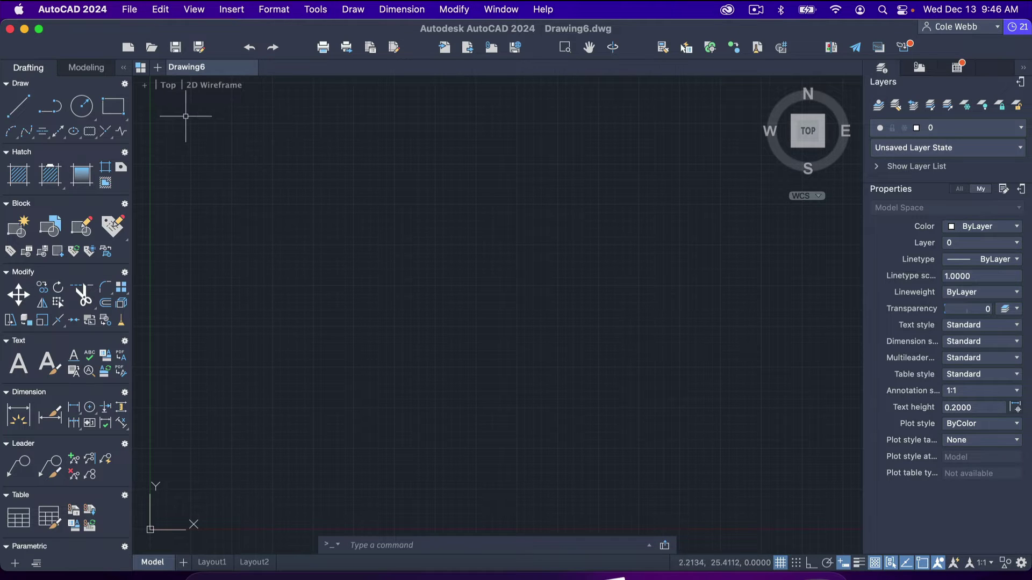
mouse_move(192, 122)
mouse_down()
mouse_move(565, 159)
mouse_move(576, 148)
mouse_up()
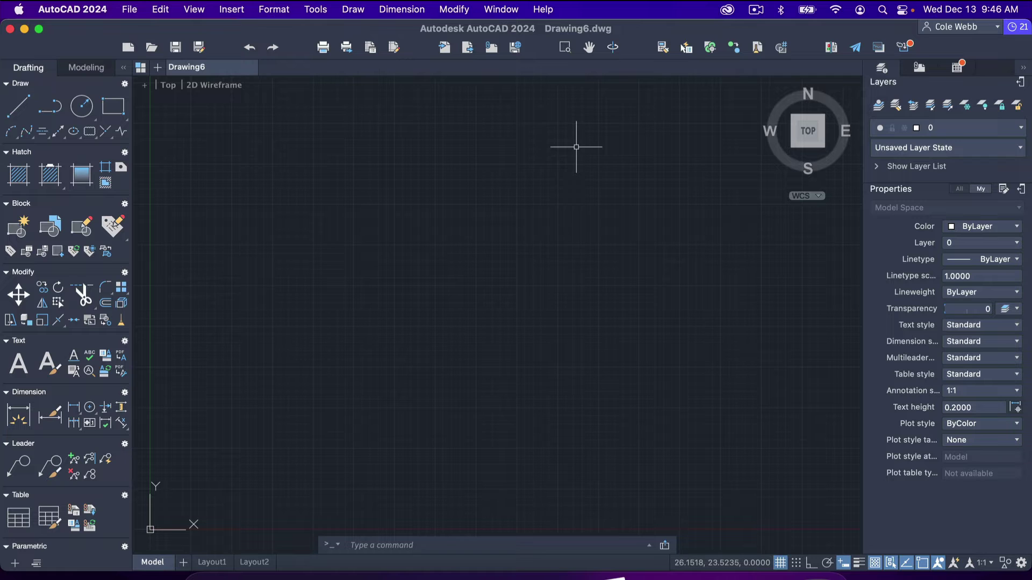
click(190, 122)
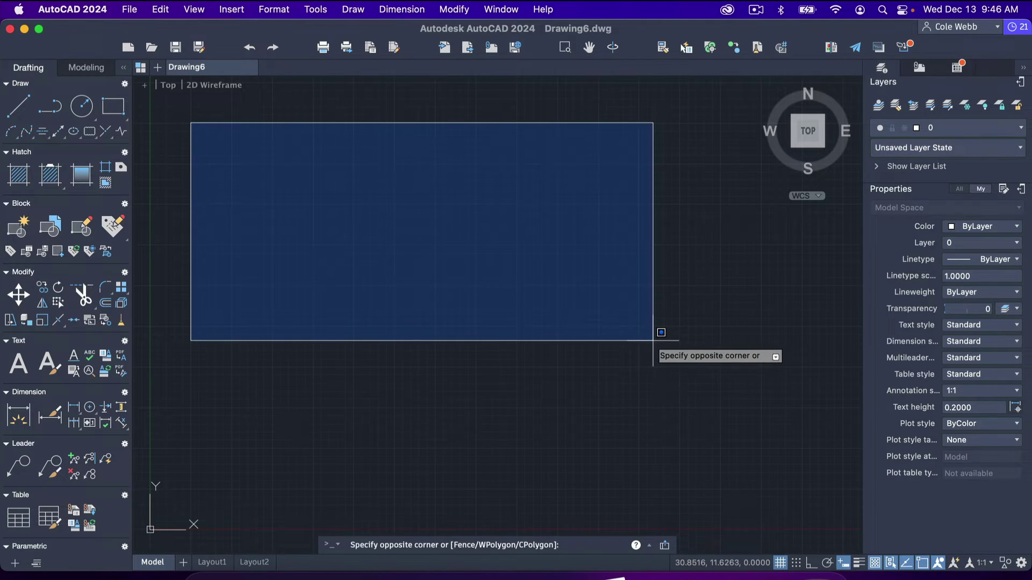
click(679, 330)
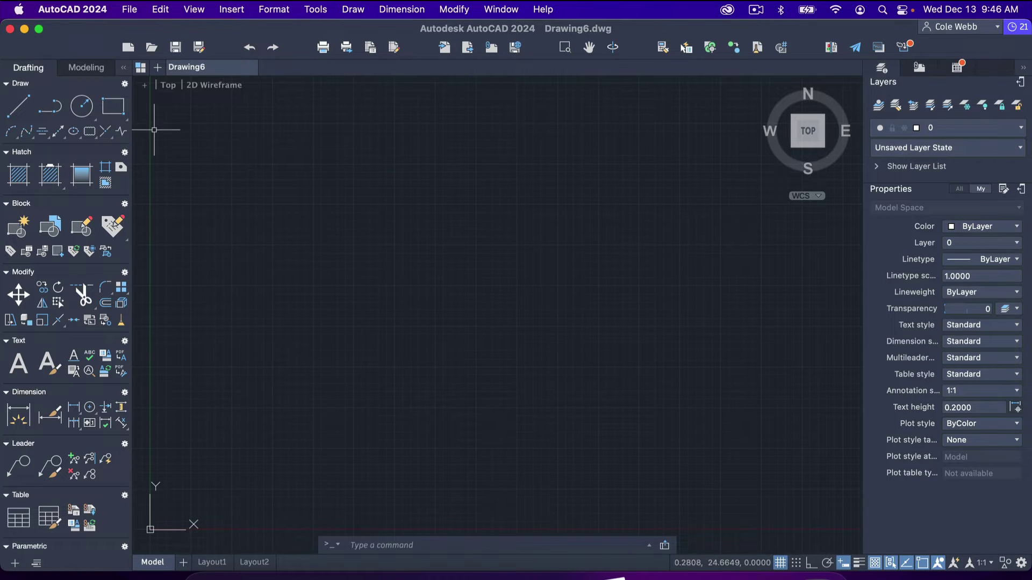
mouse_move(190, 124)
mouse_down()
mouse_move(350, 412)
mouse_move(511, 387)
mouse_up()
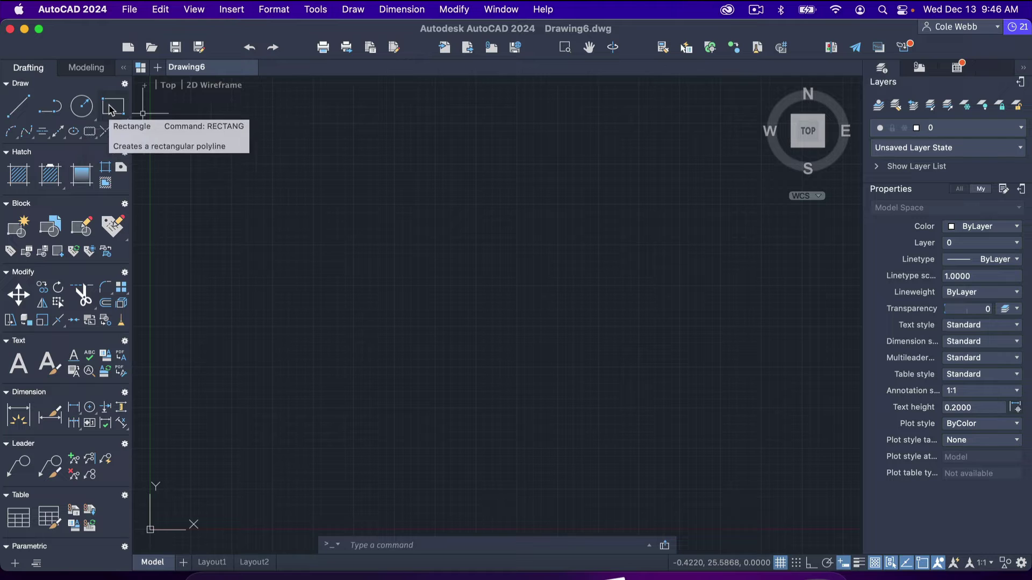
Draw a small rectangle with its first corner near the drawing's top-left
click(110, 110)
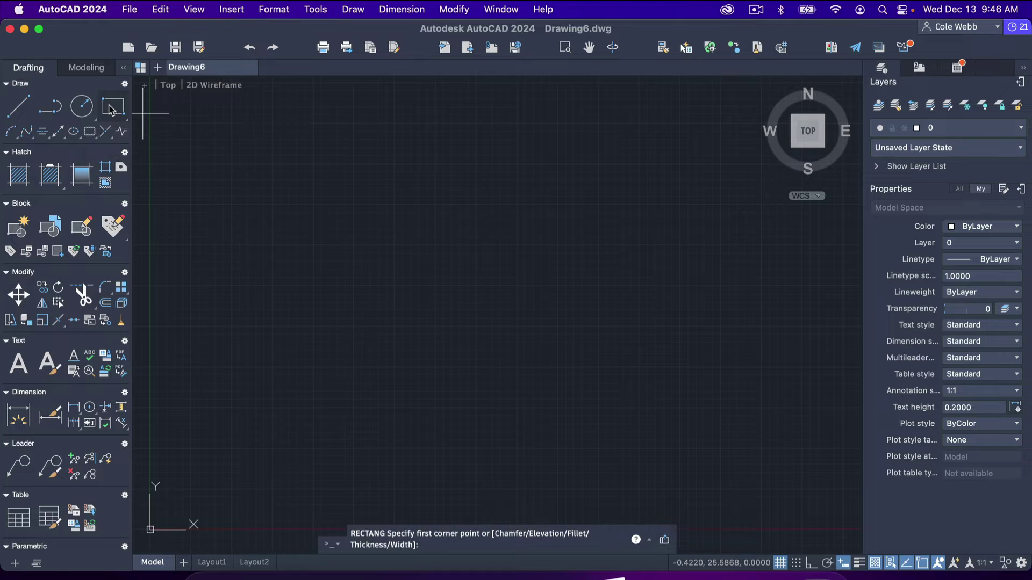
click(191, 122)
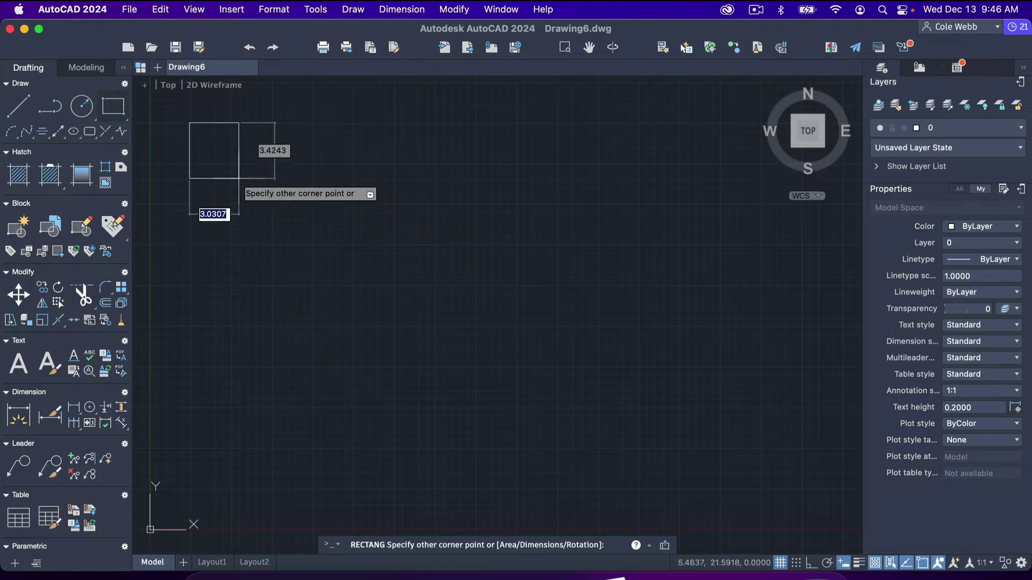
click(314, 208)
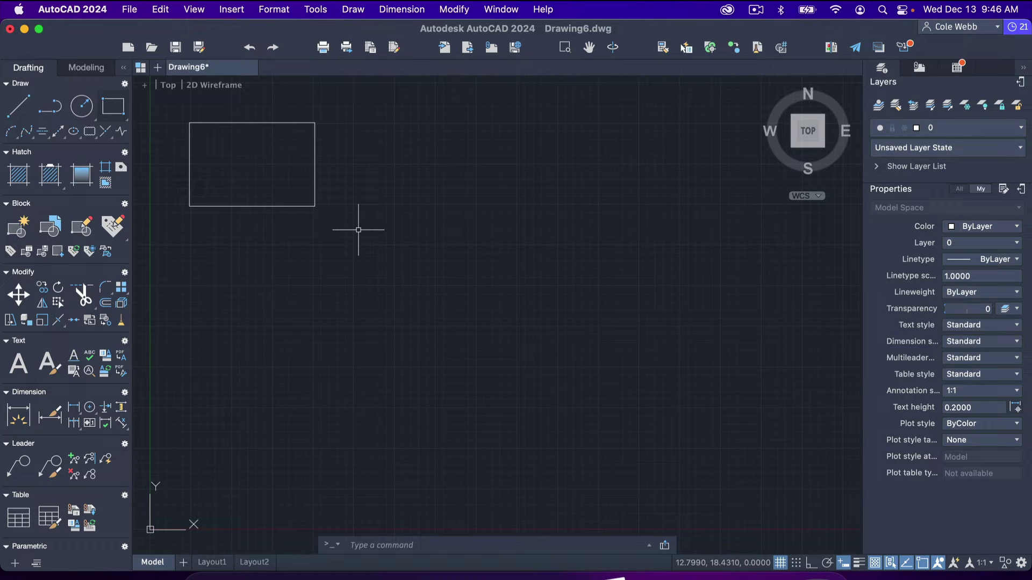
Turn on Ortho and draw trial lines: a horizontal top edge, a vertical edge and a diagonal
click(842, 560)
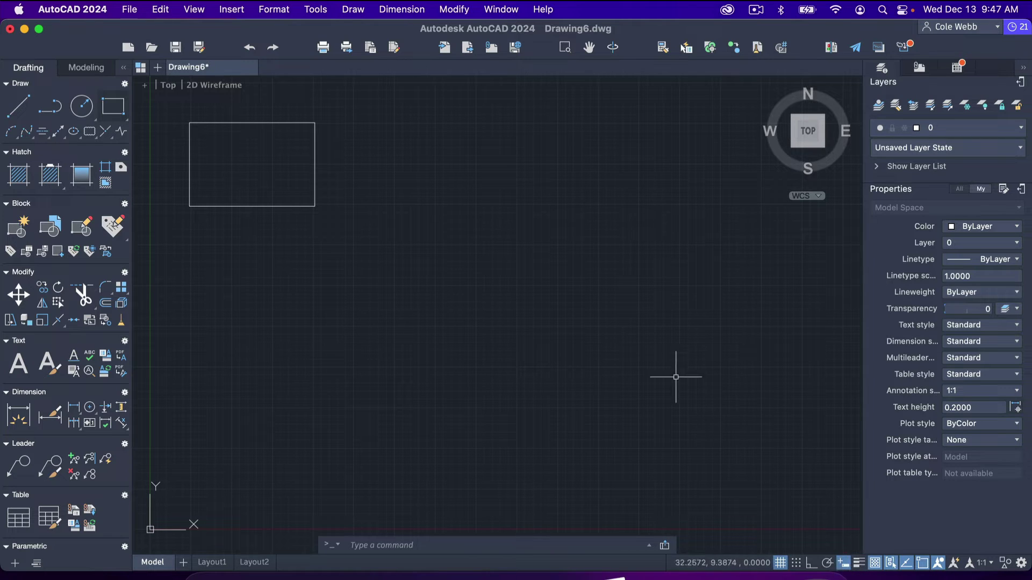
click(18, 108)
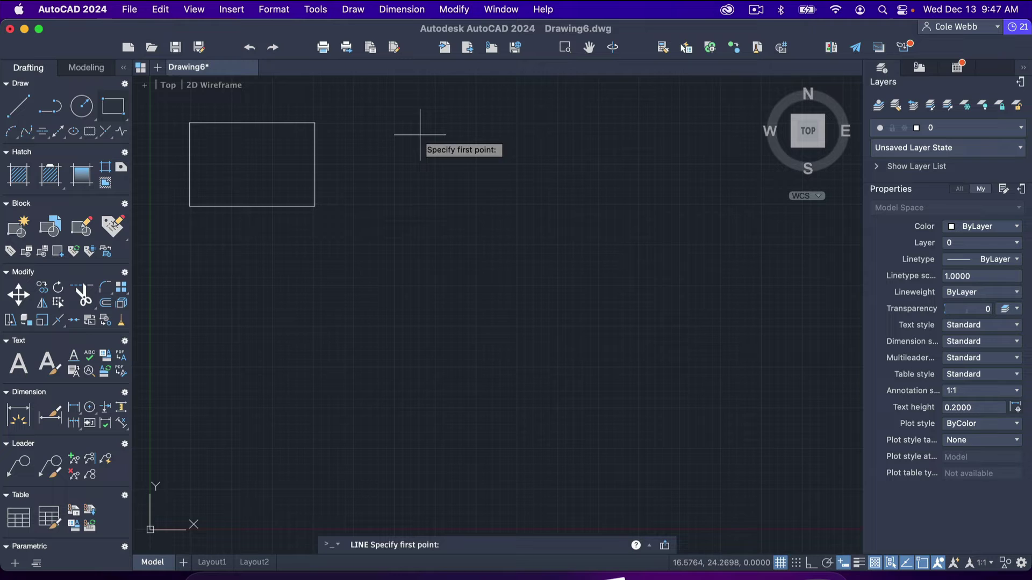
click(350, 123)
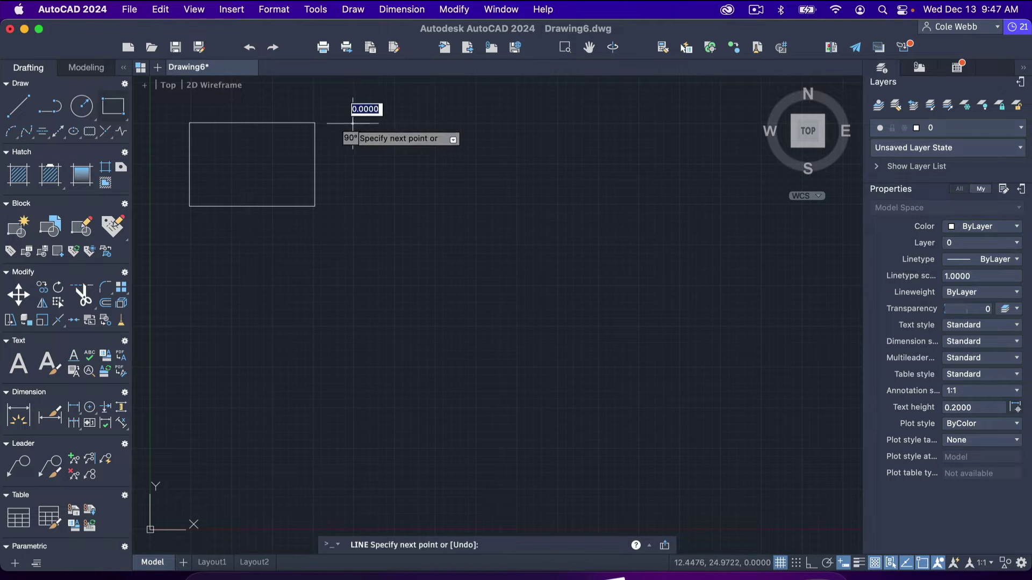
click(597, 124)
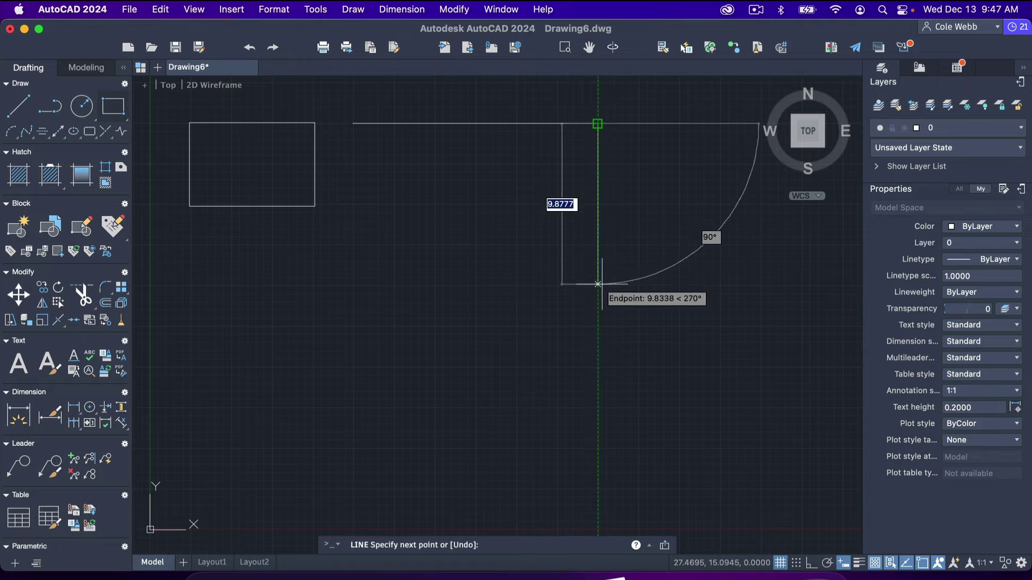
click(598, 288)
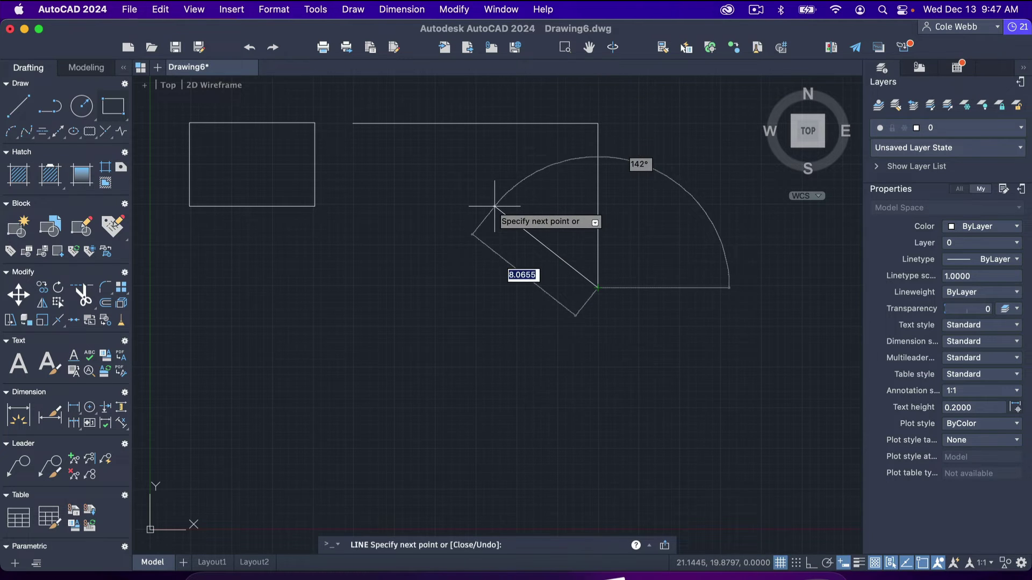
click(494, 207)
Undo all the trial line segments, leaving only the rectangle
key(u)
key(Return)
key(u)
key(Return)
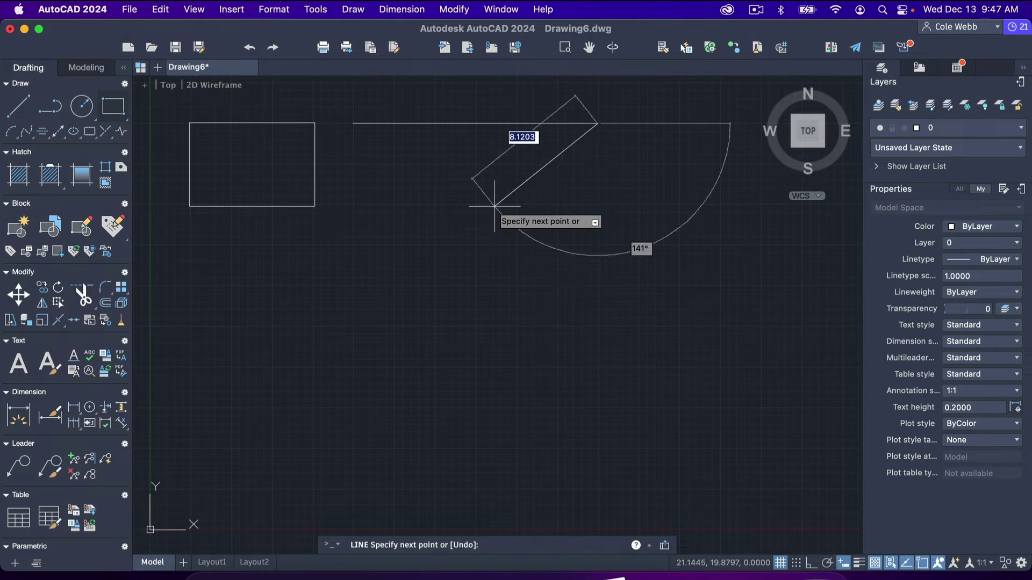
key(u)
key(Return)
key(u)
key(Return)
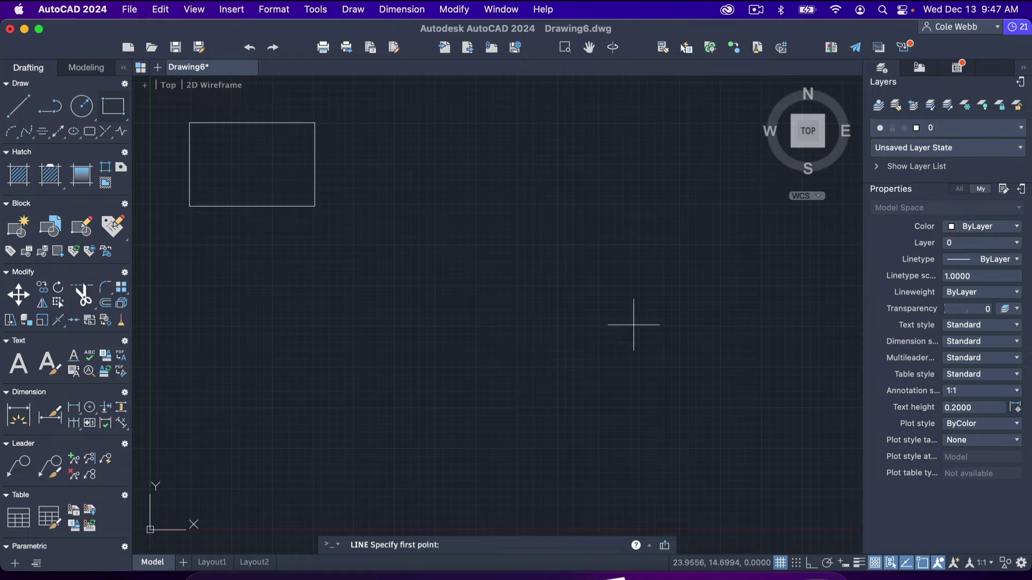
Draw a closed right triangle right of the rectangle, horizontal top and vertical right edge
click(353, 125)
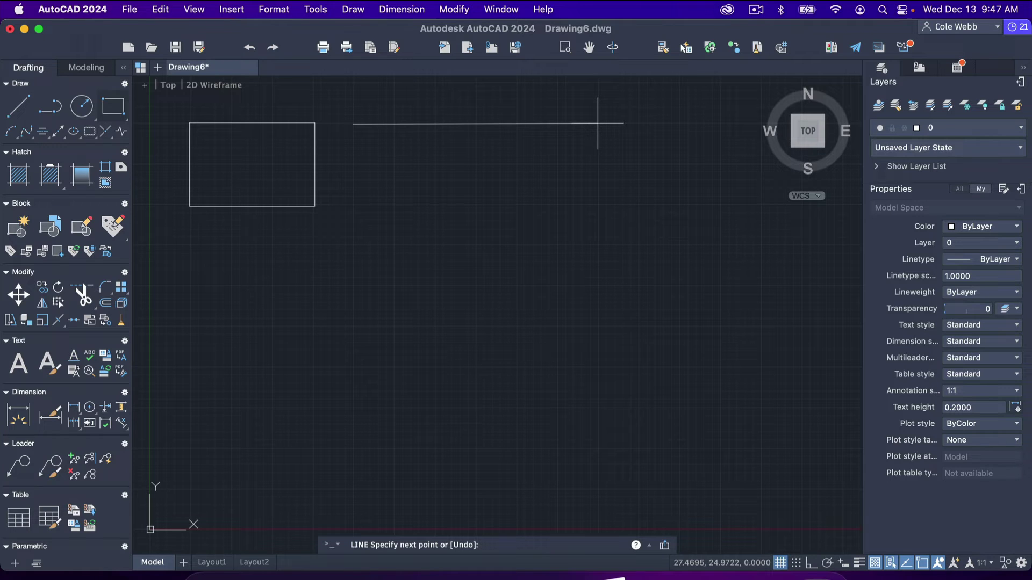
click(597, 124)
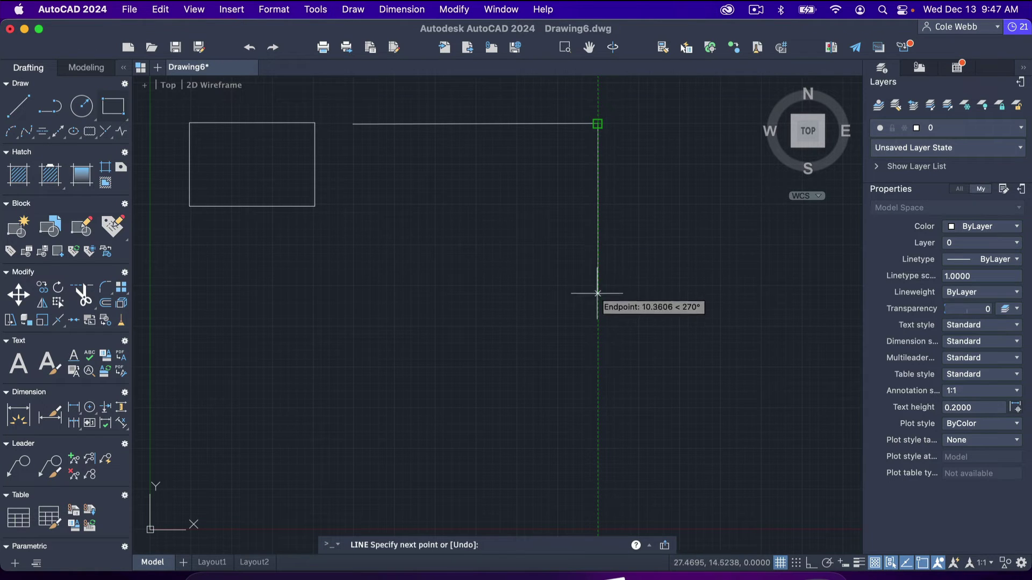
click(598, 246)
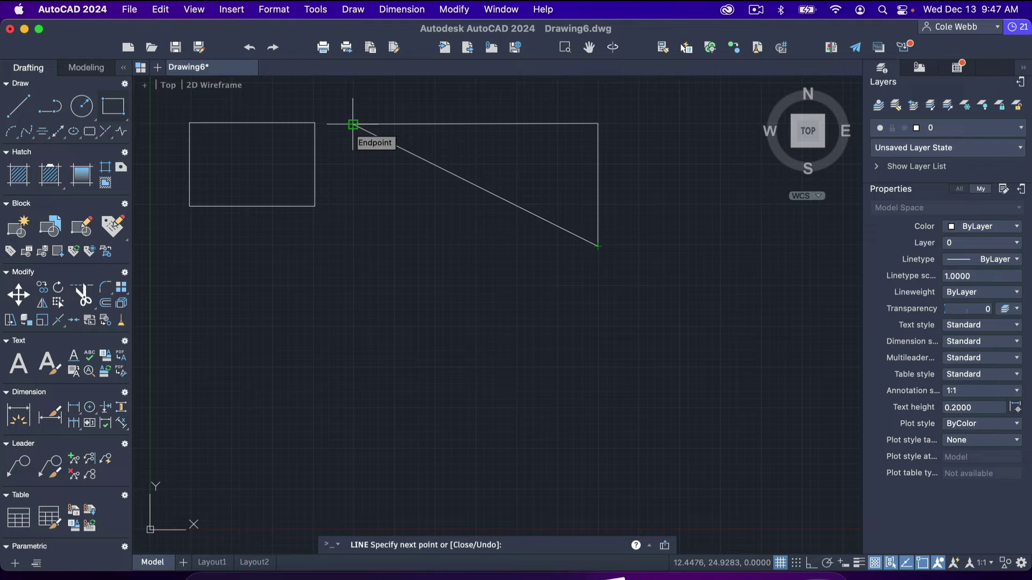
click(352, 125)
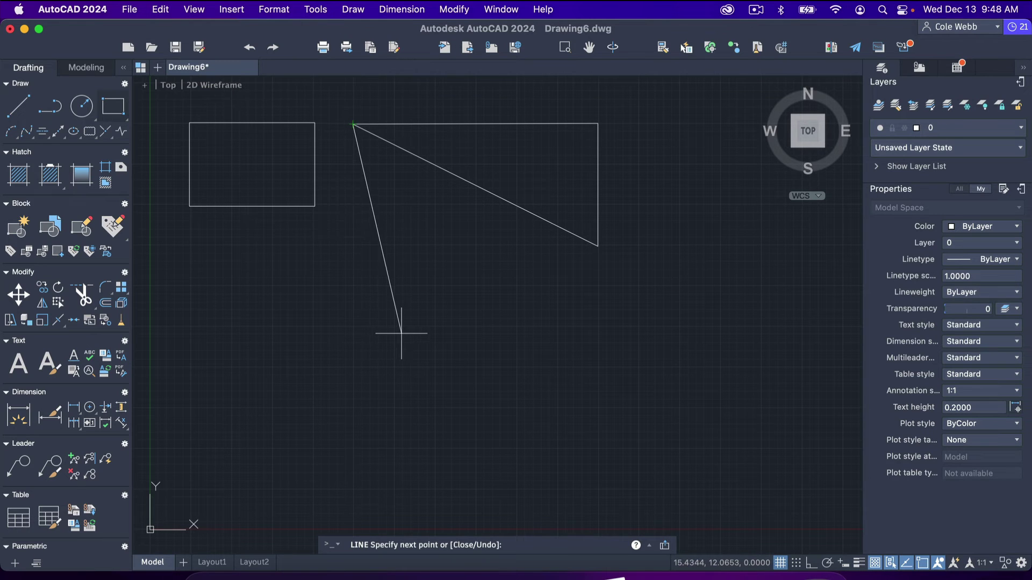
key(Escape)
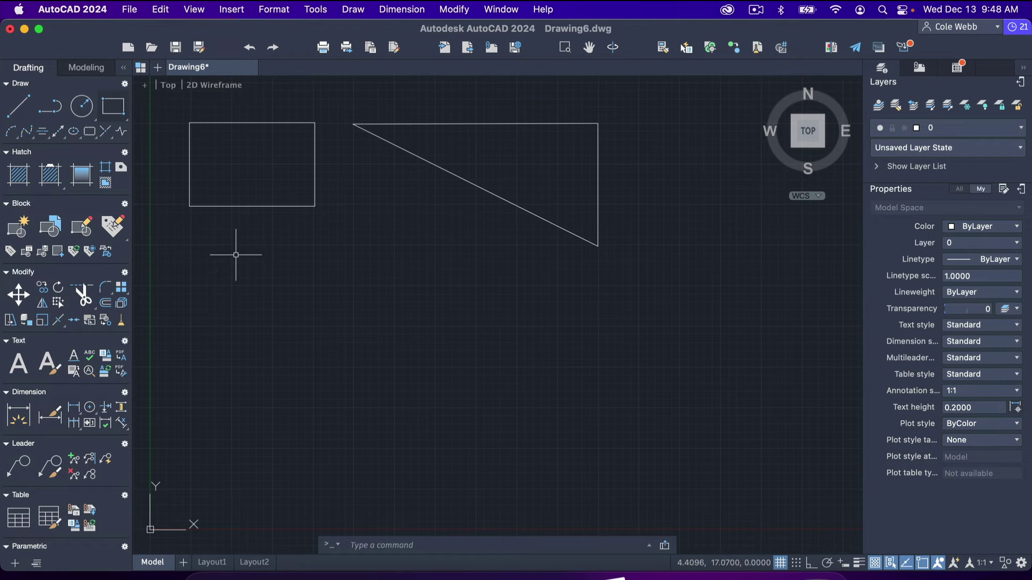
click(192, 245)
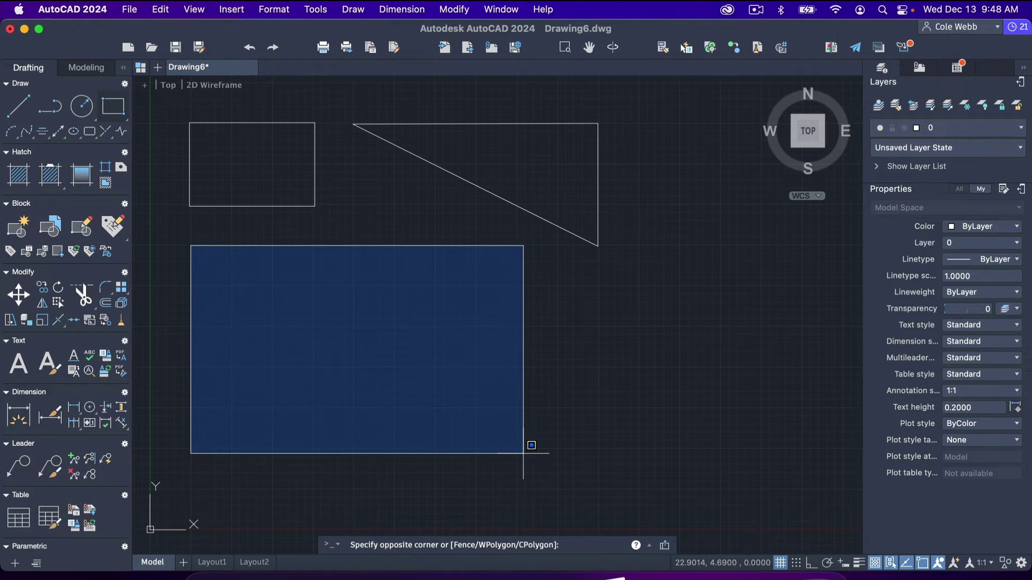
Delete the stray rectangle, then line a large box beneath the small rectangle and triangle
click(531, 452)
key(Delete)
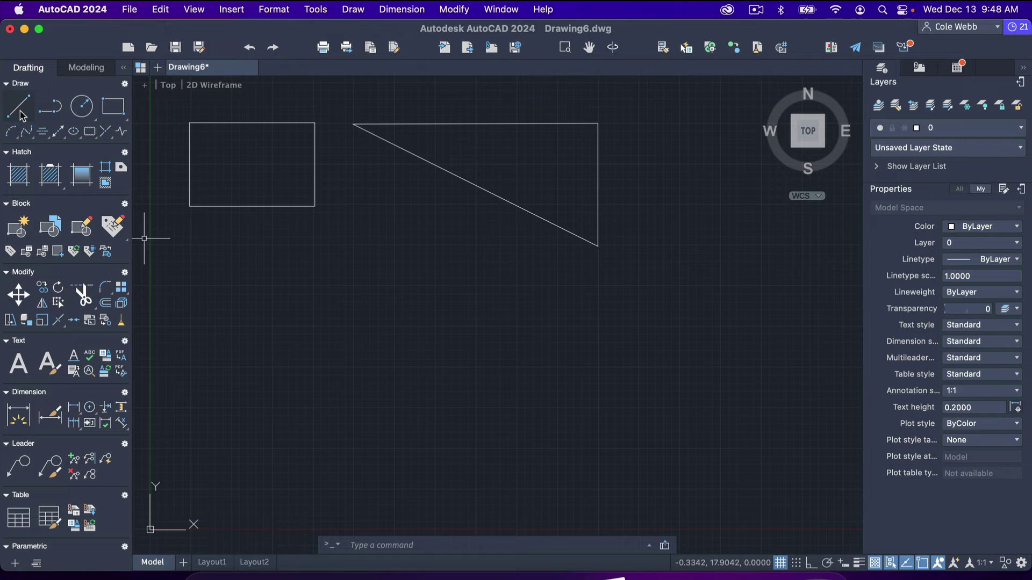
click(20, 107)
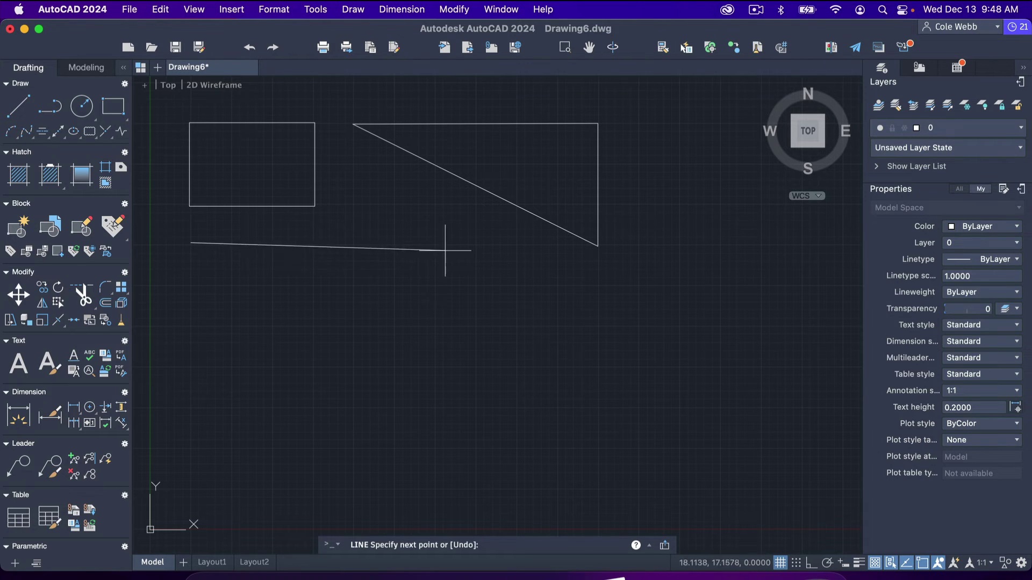
click(518, 244)
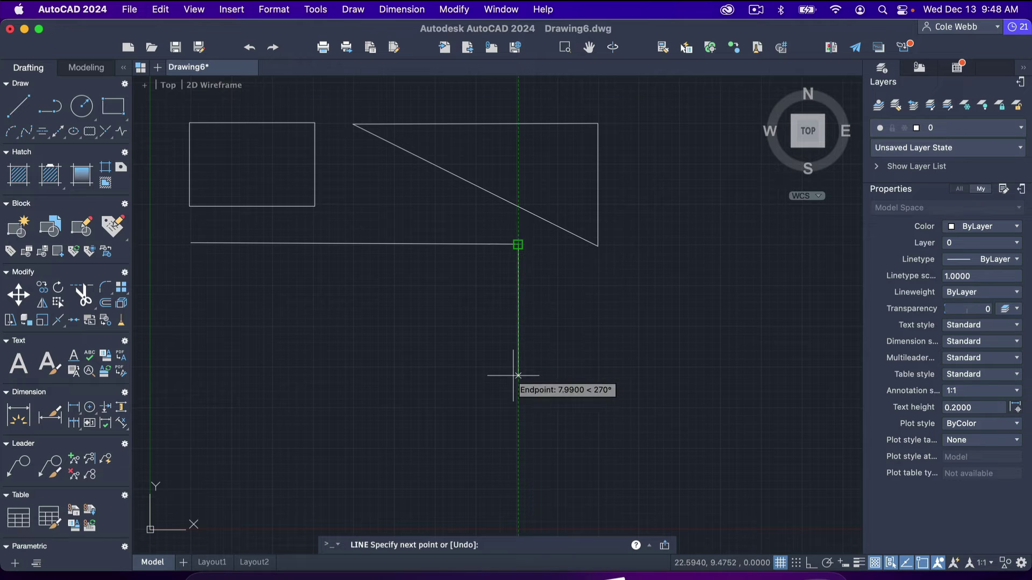
click(518, 410)
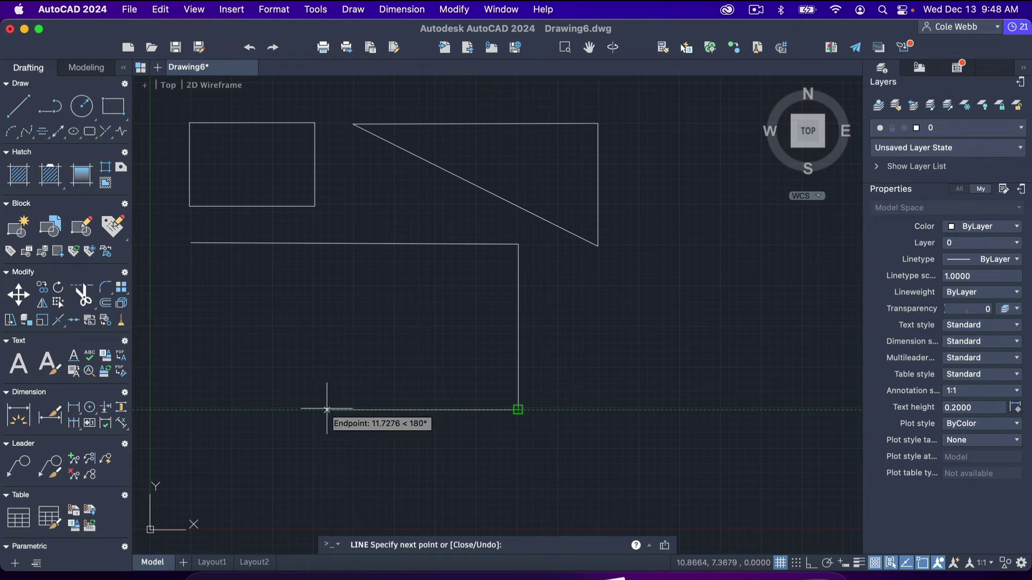
click(188, 410)
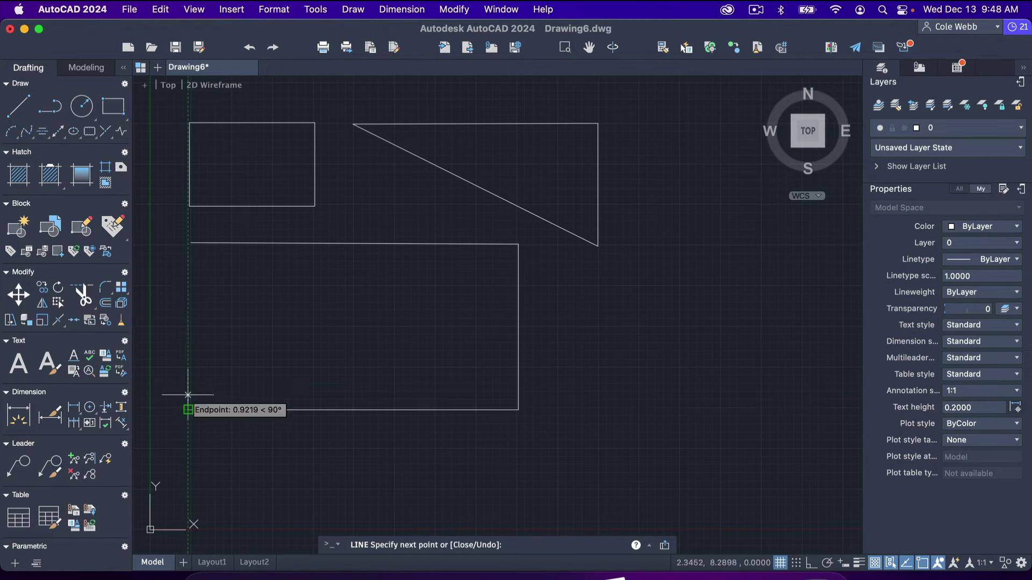
click(190, 243)
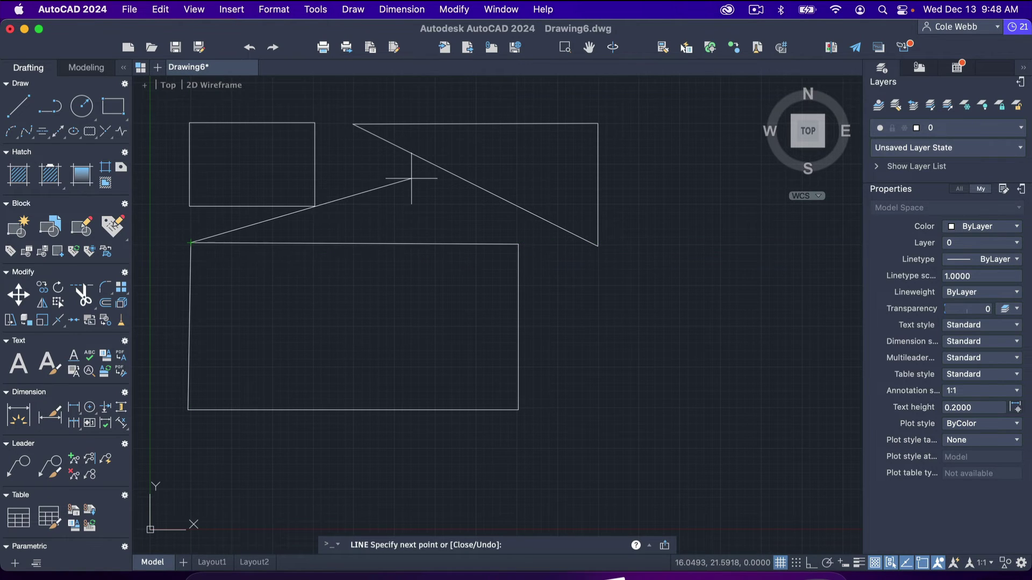
key(Escape)
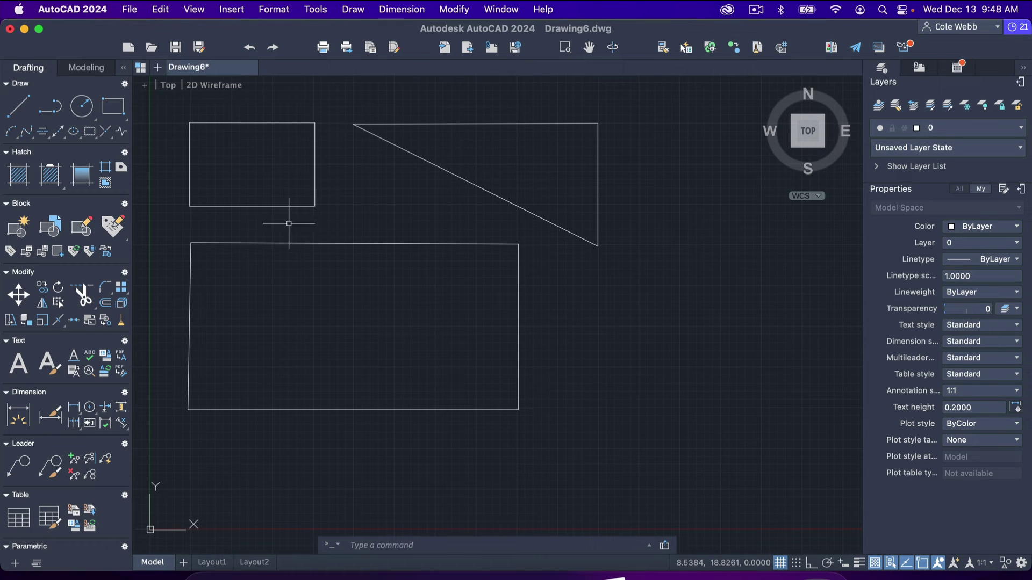
With Ortho on, line a closed smaller box just right of the large rectangle
click(18, 117)
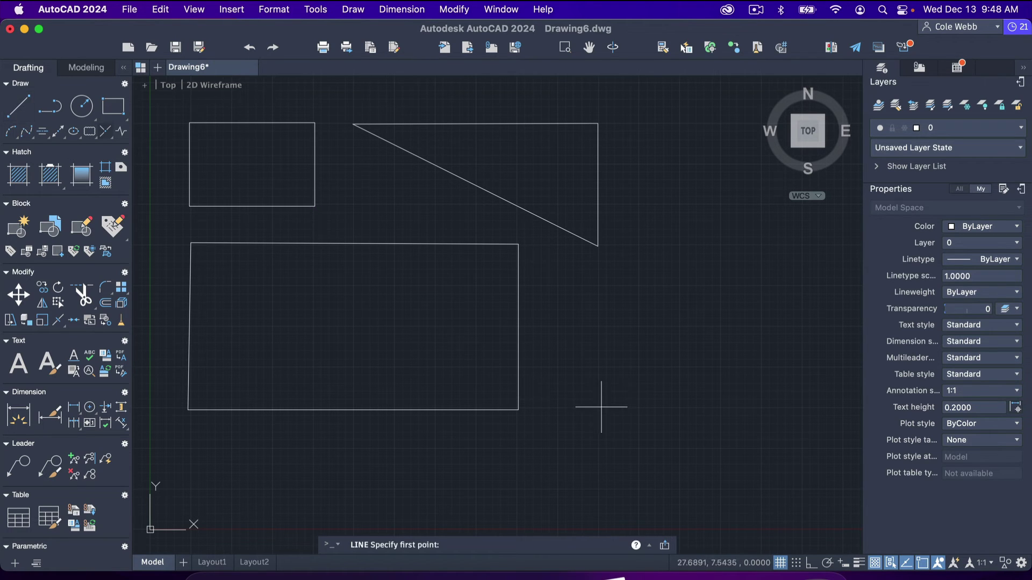
click(809, 566)
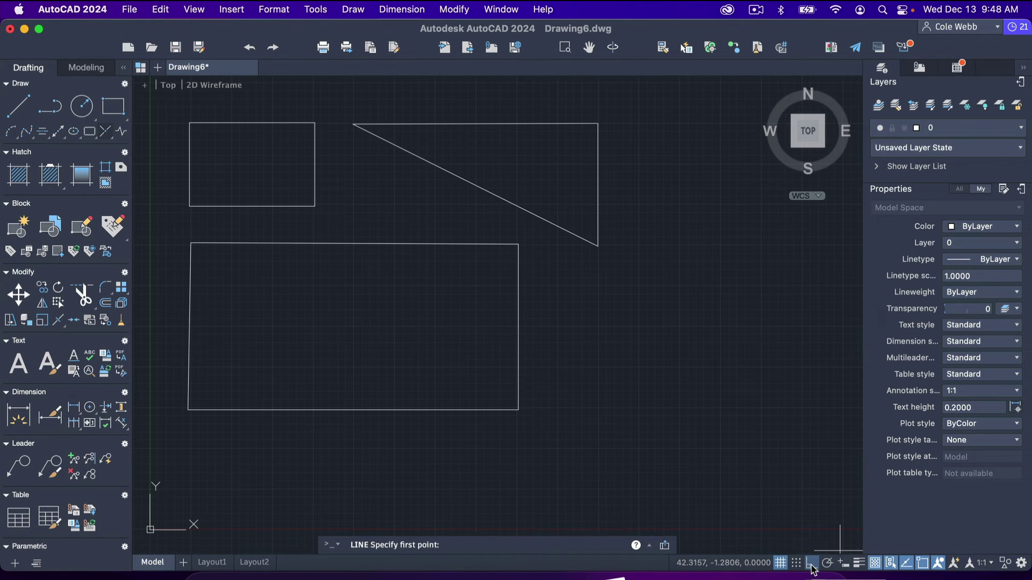
click(810, 564)
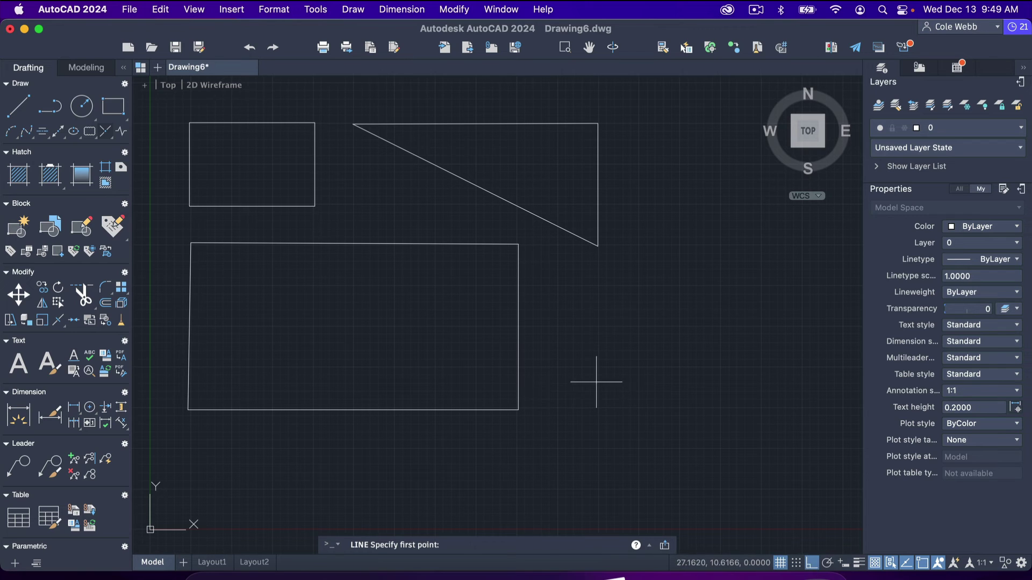
click(557, 286)
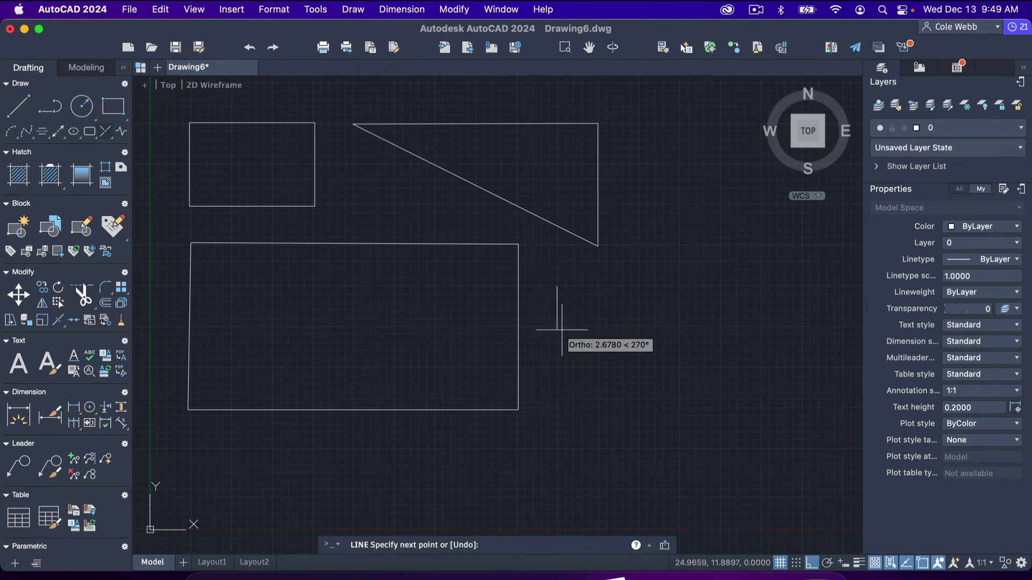
click(557, 411)
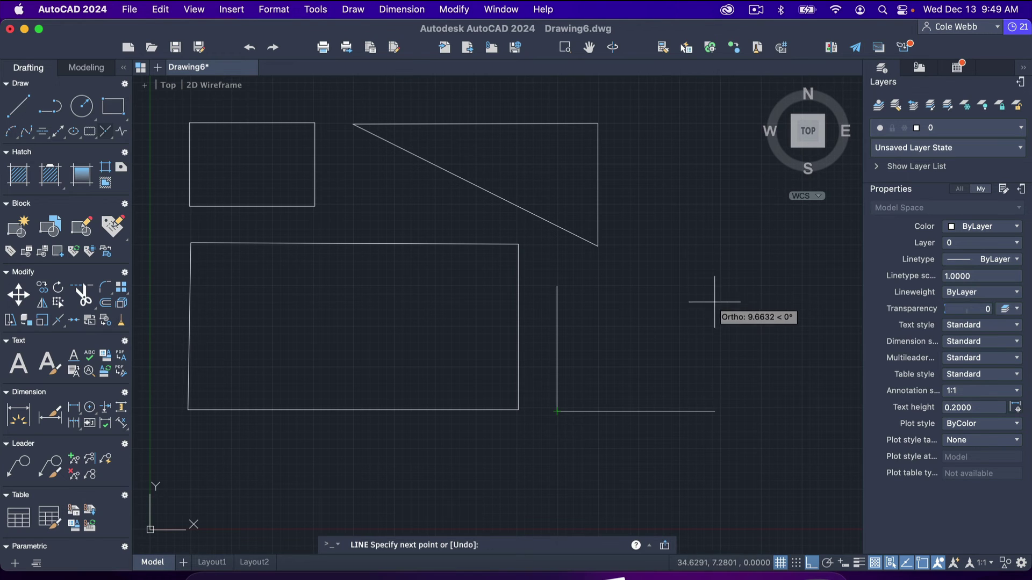
click(720, 389)
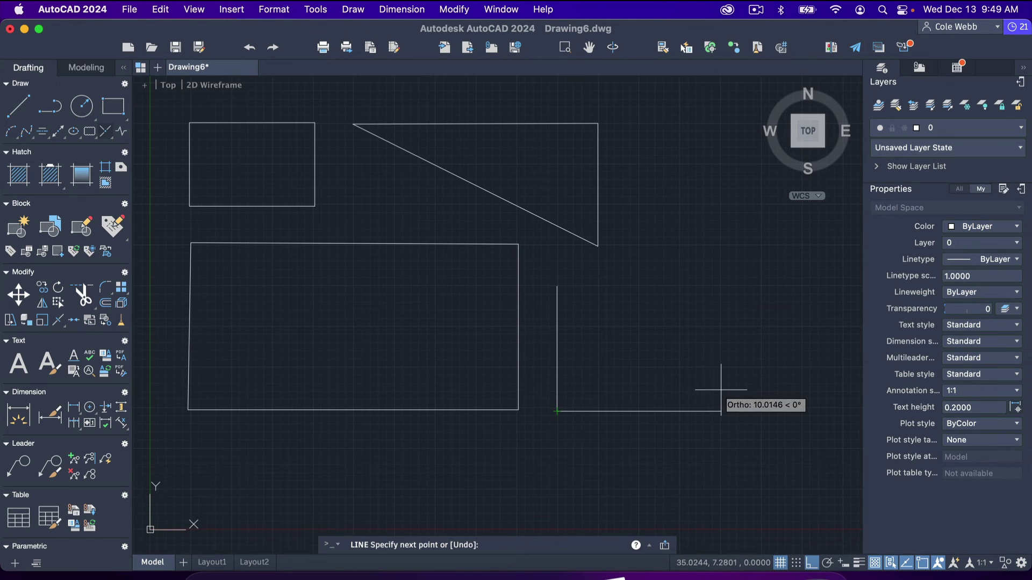
click(720, 283)
click(557, 287)
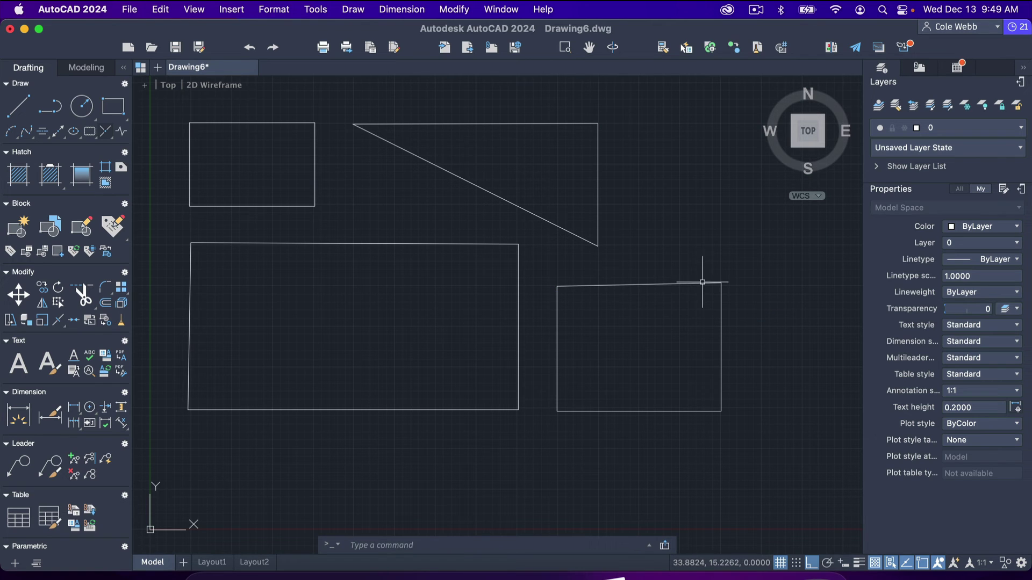
text(c)
key(Return)
Draw a center-radius circle at the upper right, centred beside the triangle
click(83, 107)
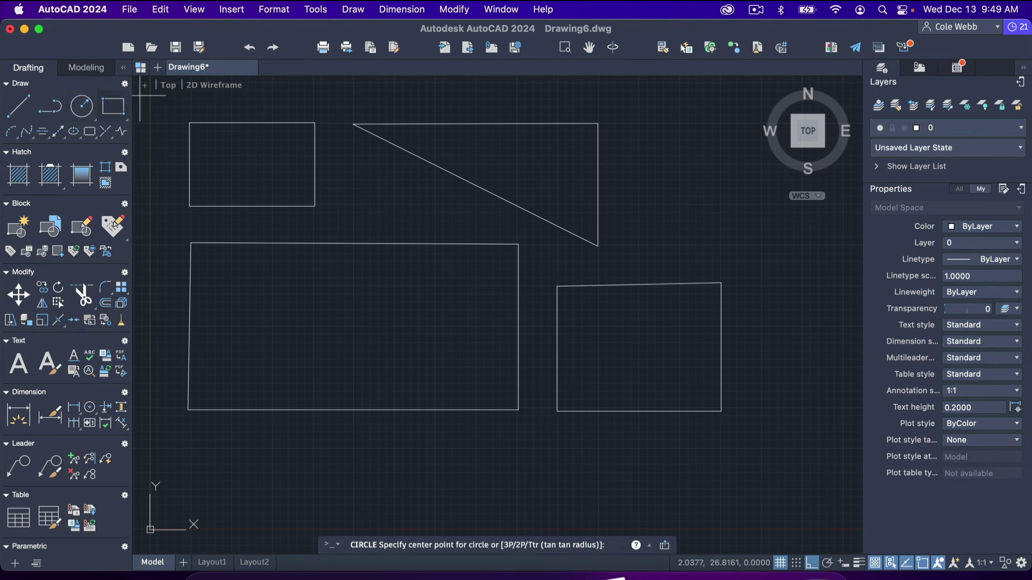
click(678, 166)
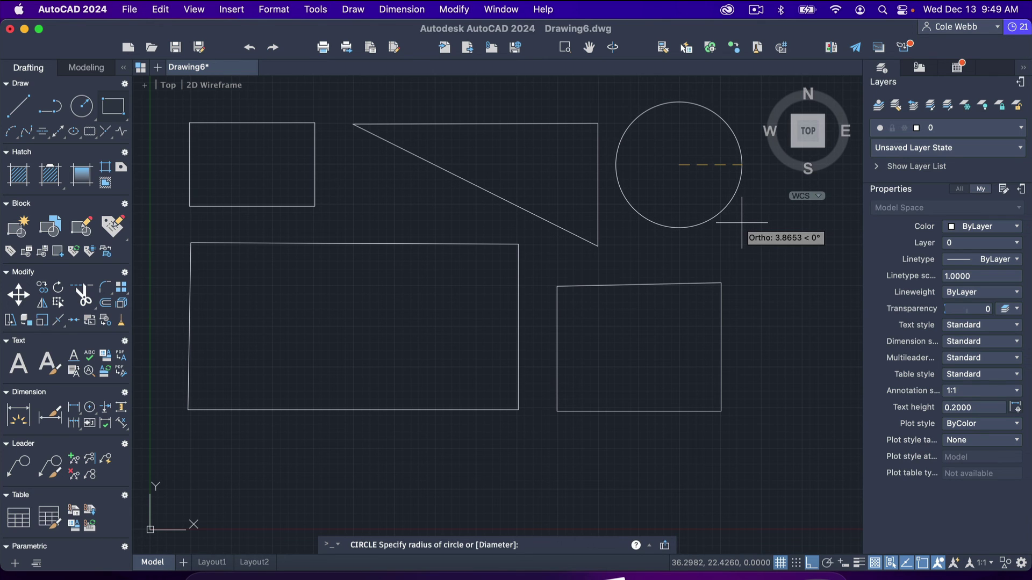
click(741, 222)
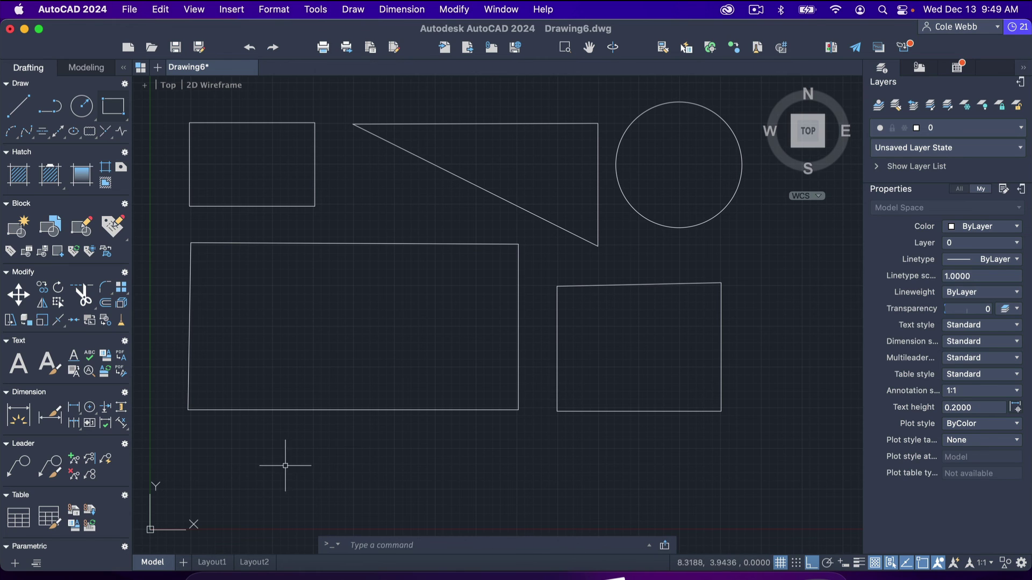
Cancel several stray selection windows below and over the large rectangle
click(270, 477)
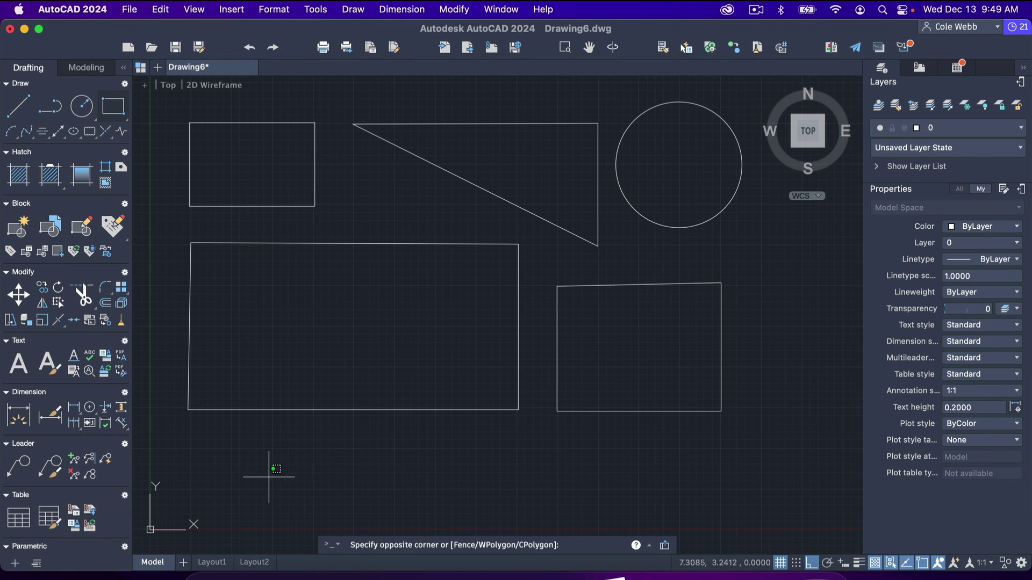
click(291, 451)
drag(304, 438, 389, 403)
click(343, 463)
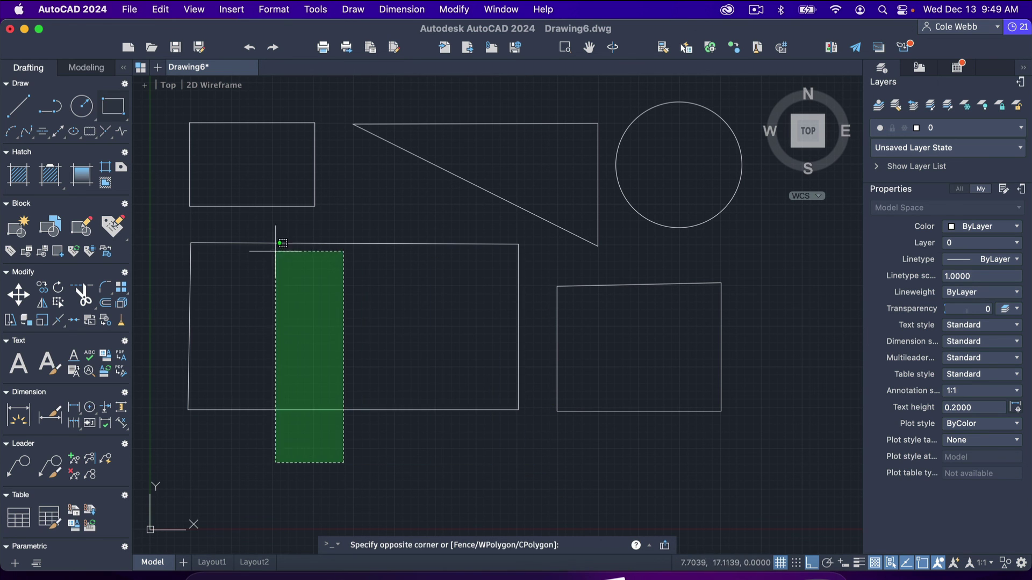
click(503, 488)
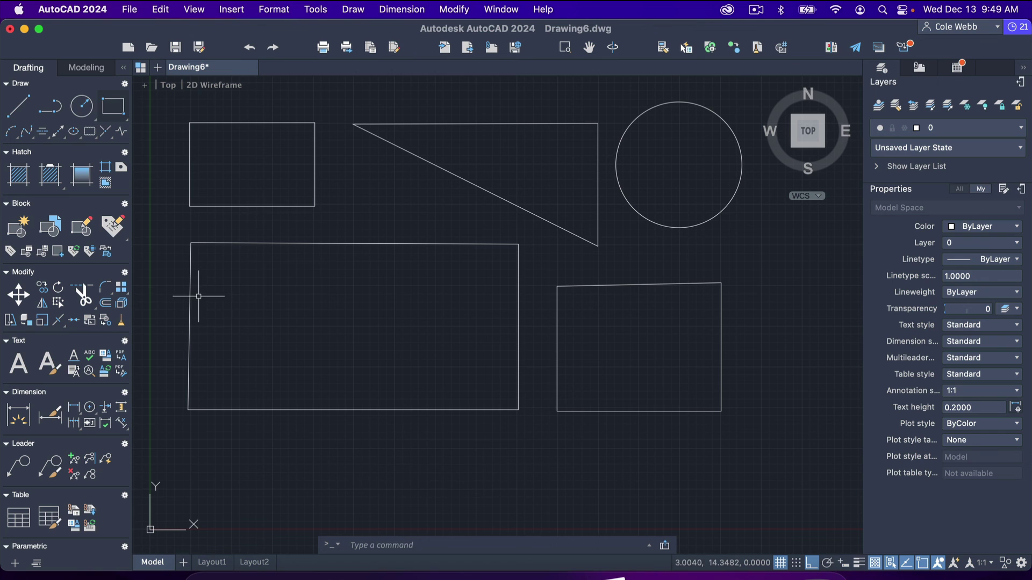
Draw a larger circle centred at lower left, overlapping the large rectangle's corner
click(82, 106)
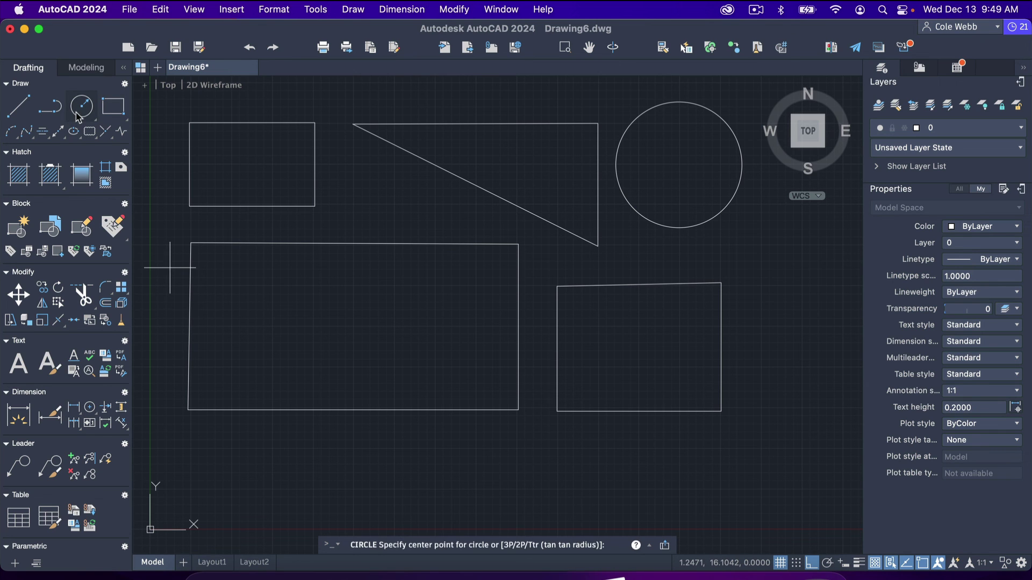
click(246, 443)
click(346, 396)
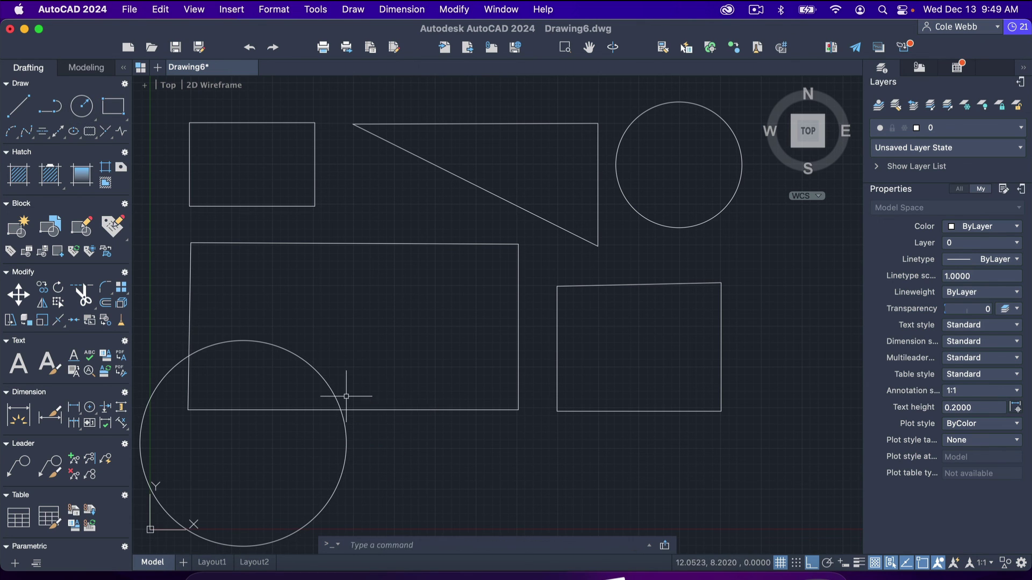